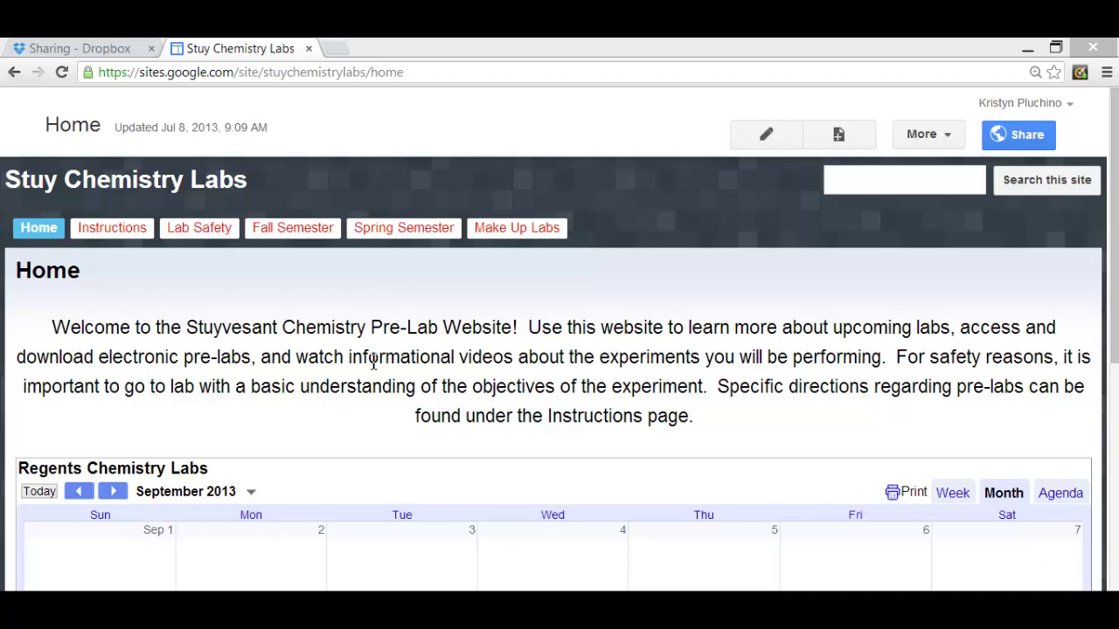
- Open the Fall Semester Lab 1 - Glassworking page and scroll down to its attached pre-lab PDF
{"action": "left_click", "coordinate": [273, 232]}
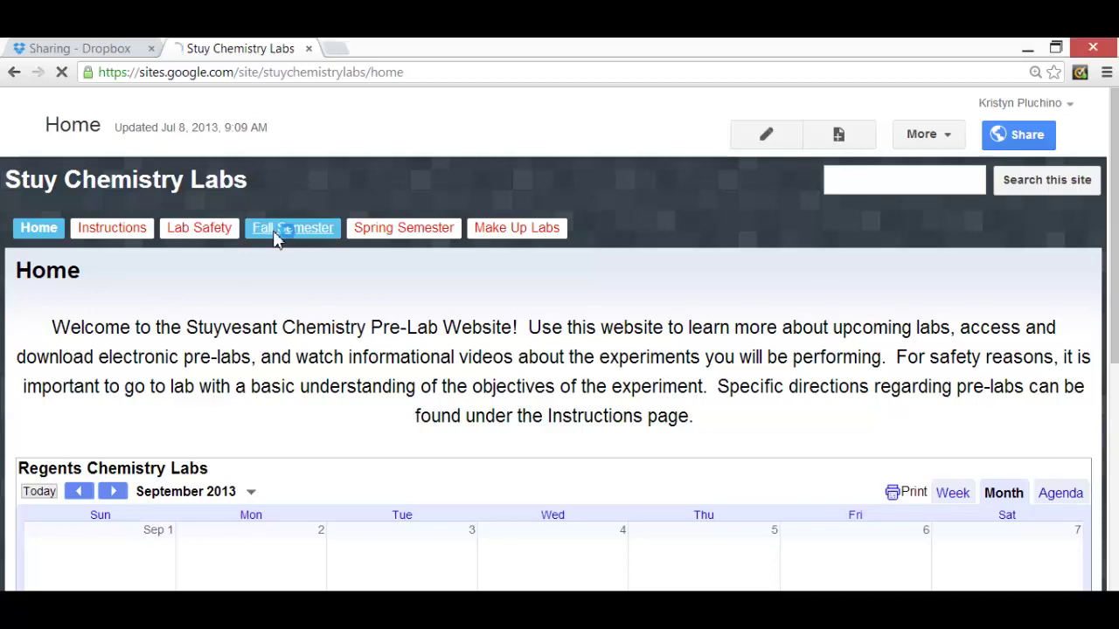
{"action": "scroll", "coordinate": [667, 415], "scroll_direction": "down", "scroll_amount": 3}
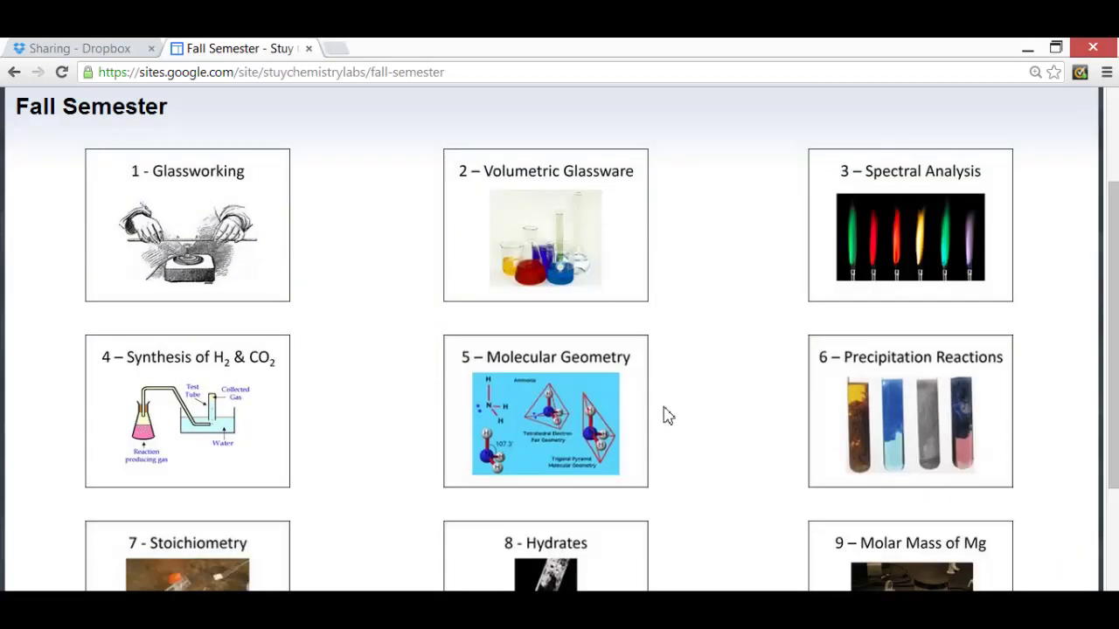
{"action": "scroll", "coordinate": [655, 420], "scroll_direction": "up", "scroll_amount": 2}
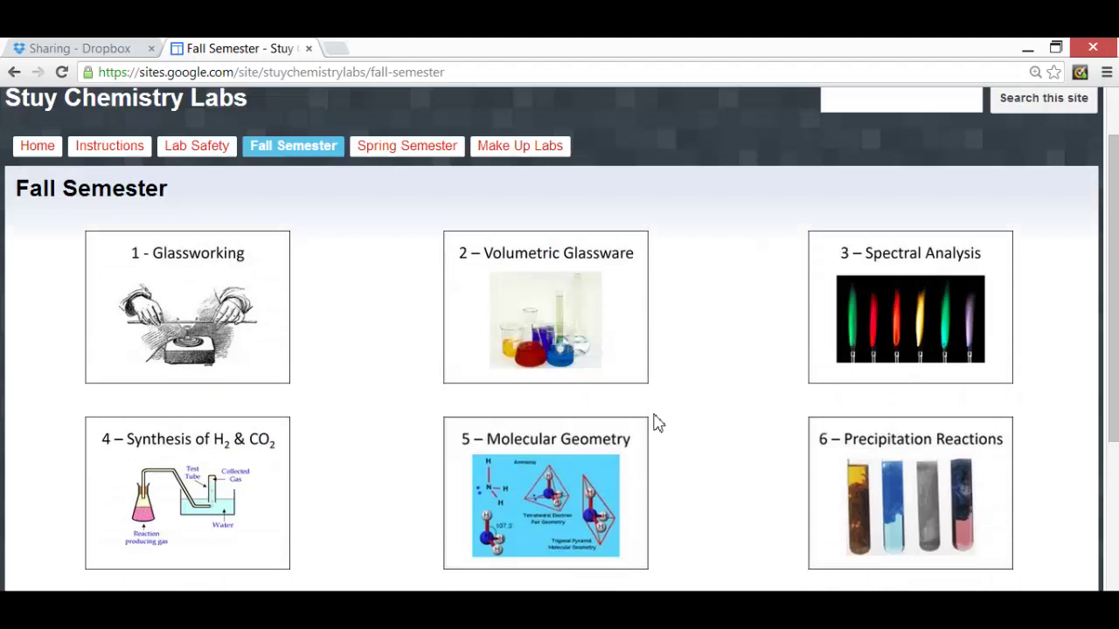
{"action": "left_click", "coordinate": [201, 287]}
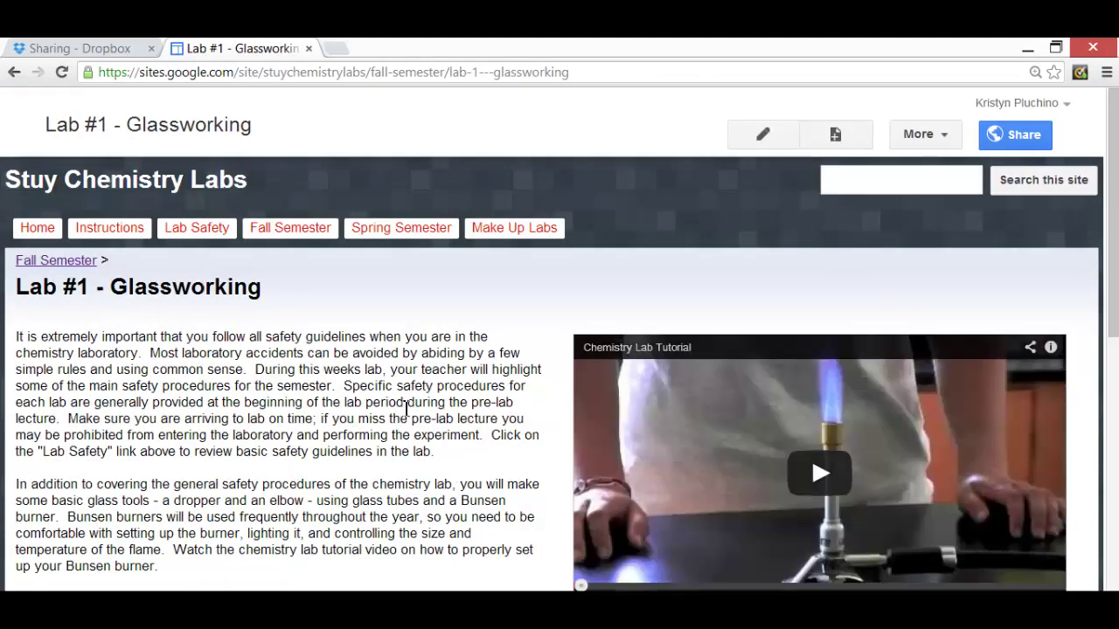
{"action": "scroll", "coordinate": [180, 402], "scroll_direction": "down", "scroll_amount": 2}
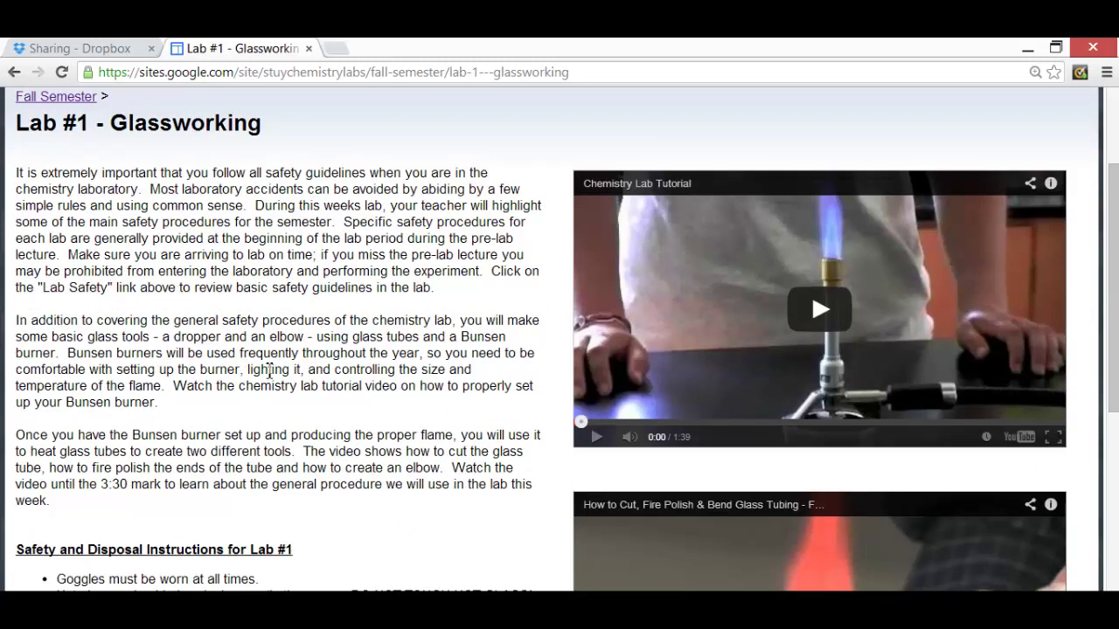
{"action": "scroll", "coordinate": [595, 292], "scroll_direction": "down", "scroll_amount": 1}
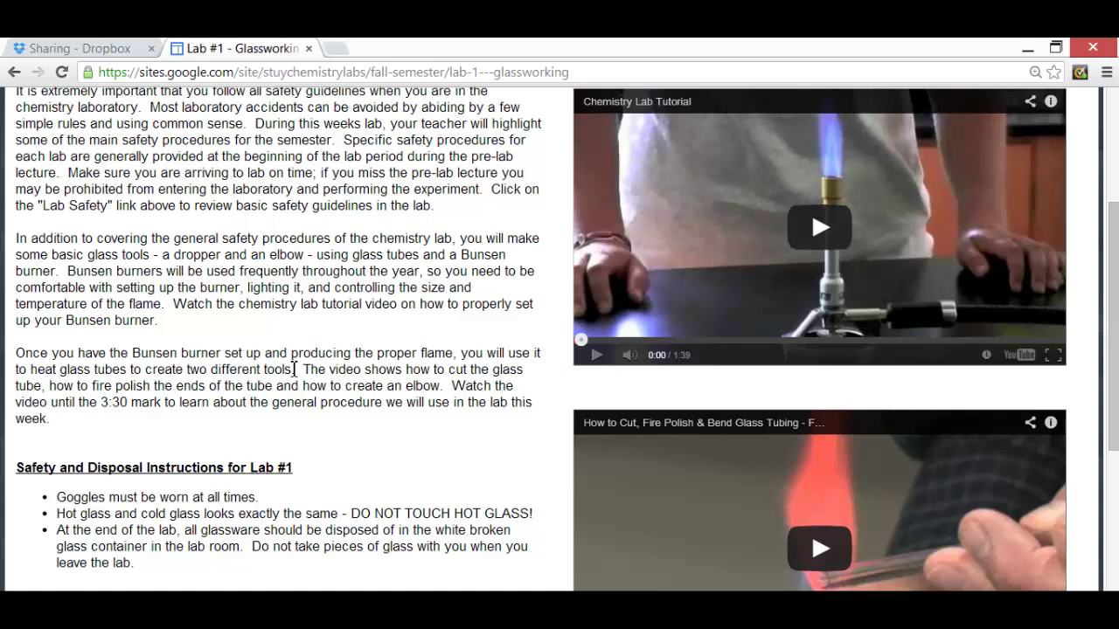
{"action": "scroll", "coordinate": [341, 312], "scroll_direction": "down", "scroll_amount": 4}
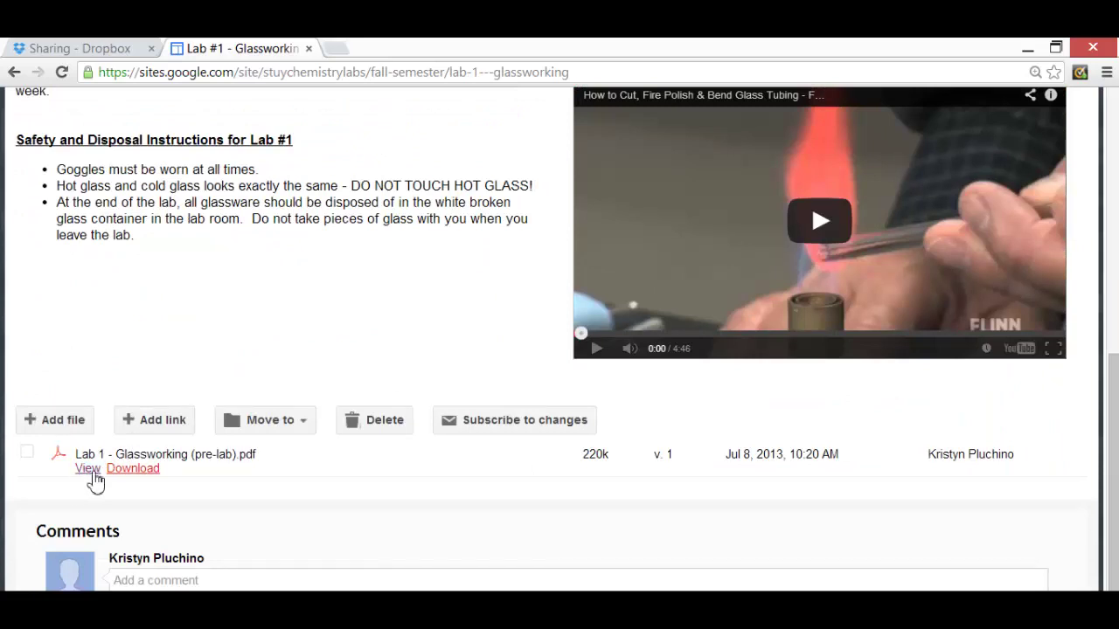
- Download Lab 1 - Glassworking (pre-lab).pdf and dismiss the Product Improvement Program prompt in Adobe Reader
{"action": "left_click", "coordinate": [127, 478]}
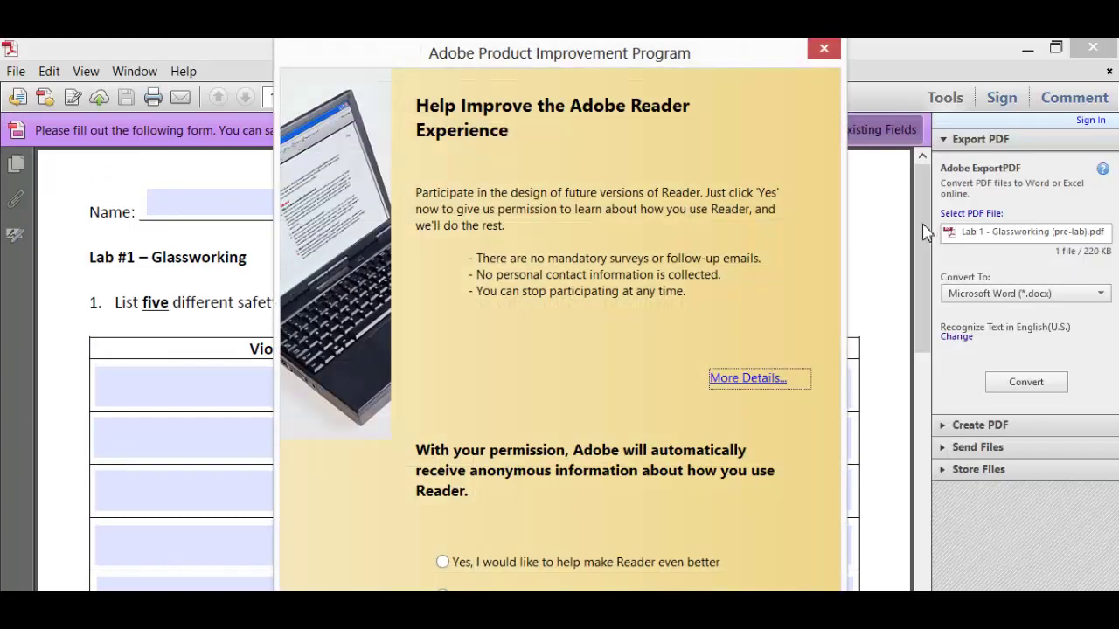
{"action": "left_click", "coordinate": [822, 50]}
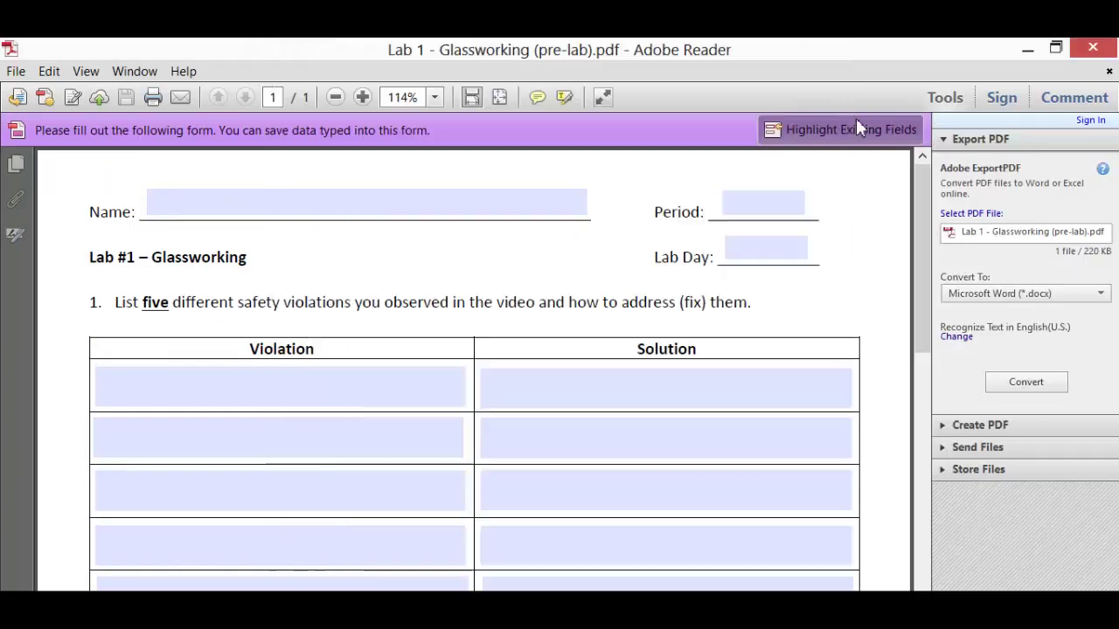
{"action": "left_click_drag", "start_coordinate": [929, 315], "coordinate": [935, 291]}
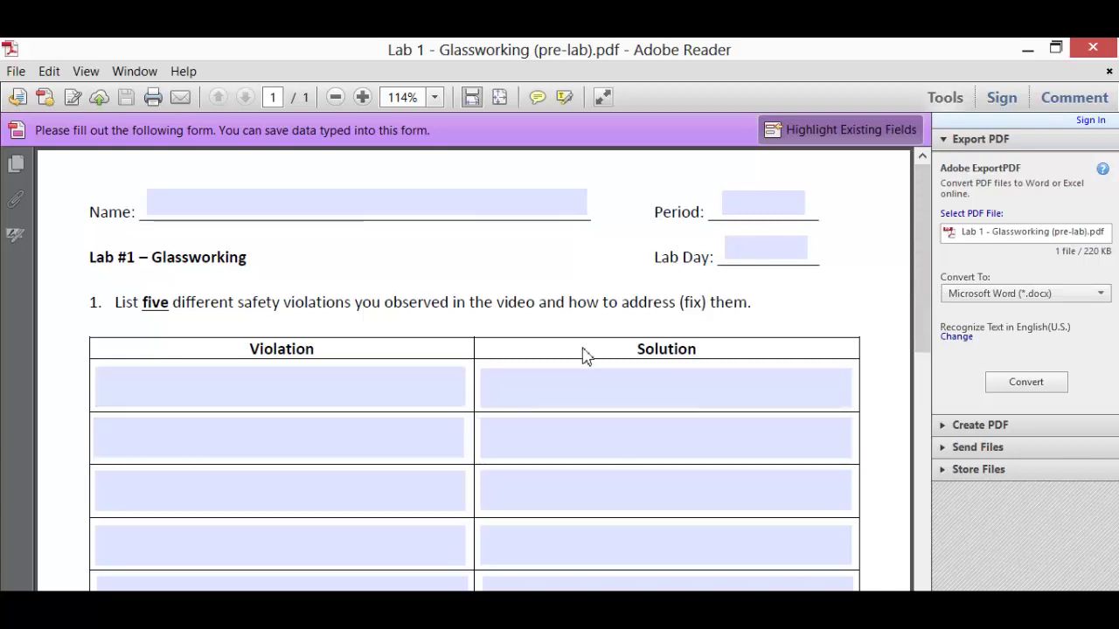
- Fill in the student's name, Period 2 and Lab Day B2
{"action": "left_click", "coordinate": [459, 201]}
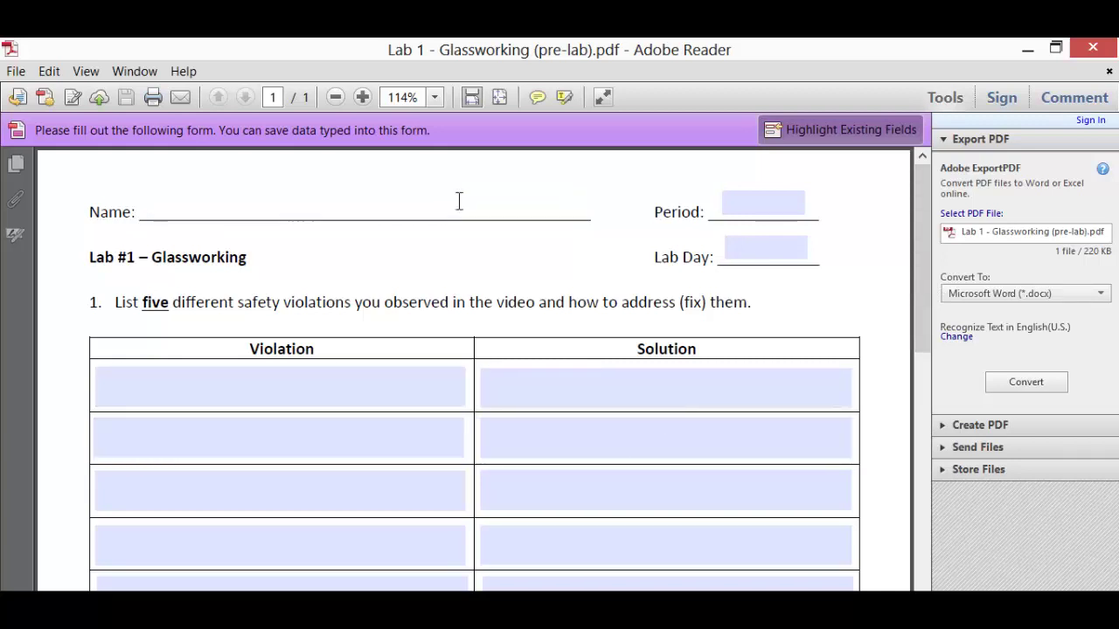
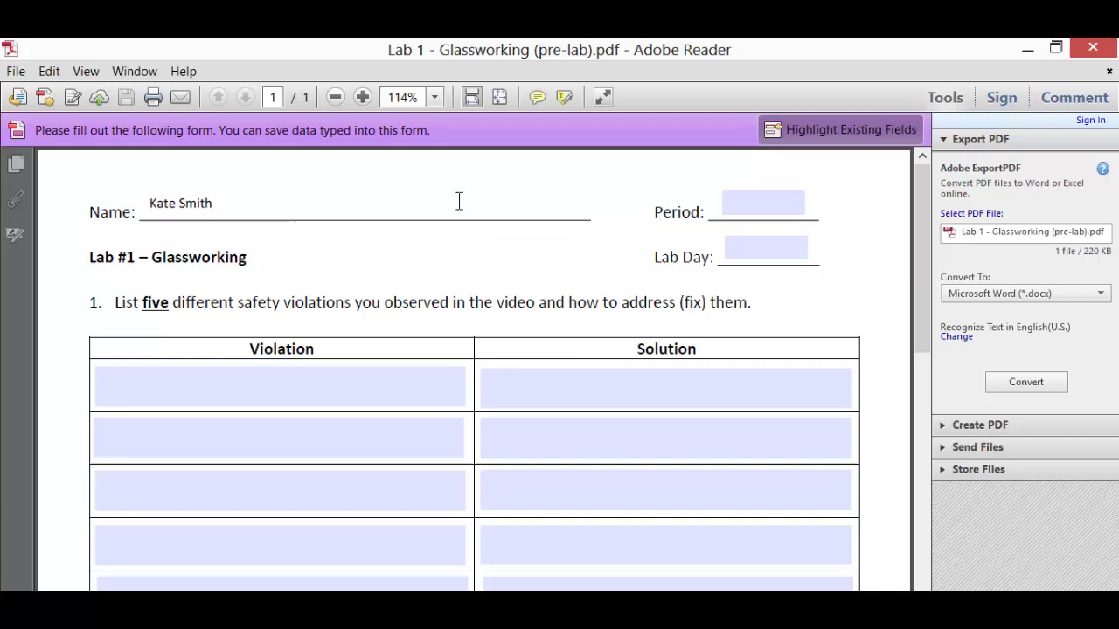
{"action": "key", "text": "Tab"}
{"action": "type", "text": "2"}
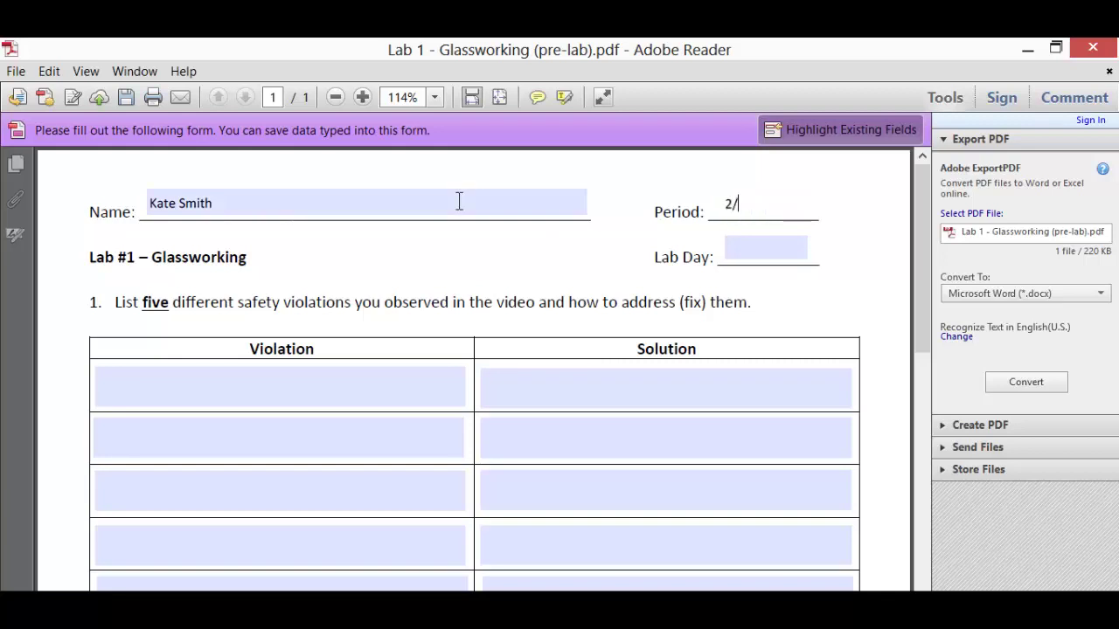
{"action": "key", "text": "Tab"}
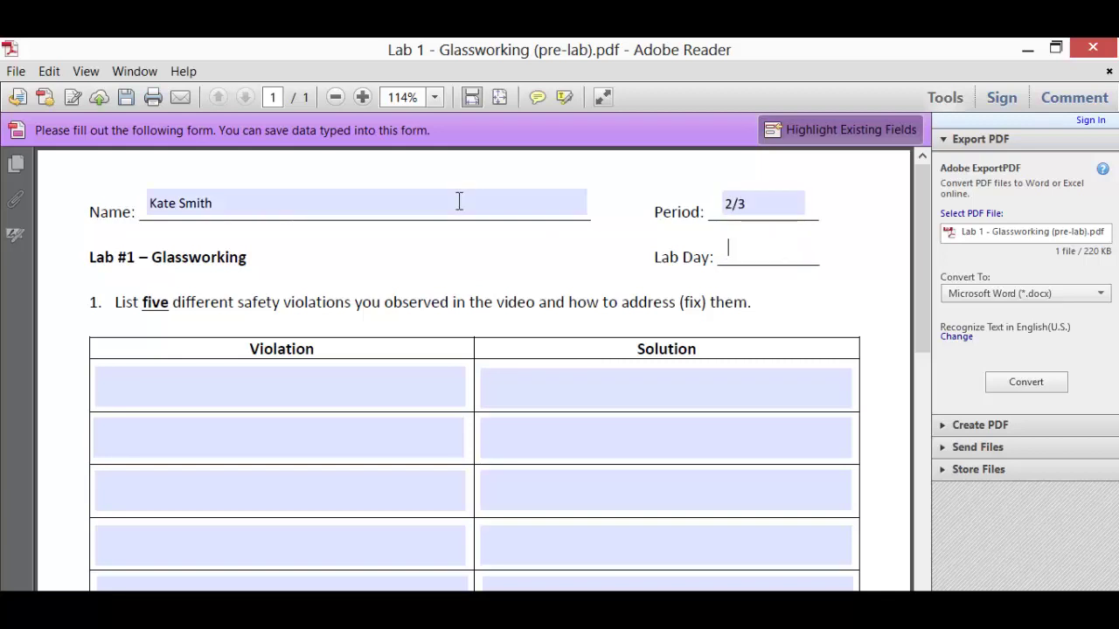
{"action": "type", "text": "B2"}
- Enter violation 'Lighting your lab partner on fire.' with solution 'Don't do that. BE nice to your lab partner.'
{"action": "left_click", "coordinate": [395, 382]}
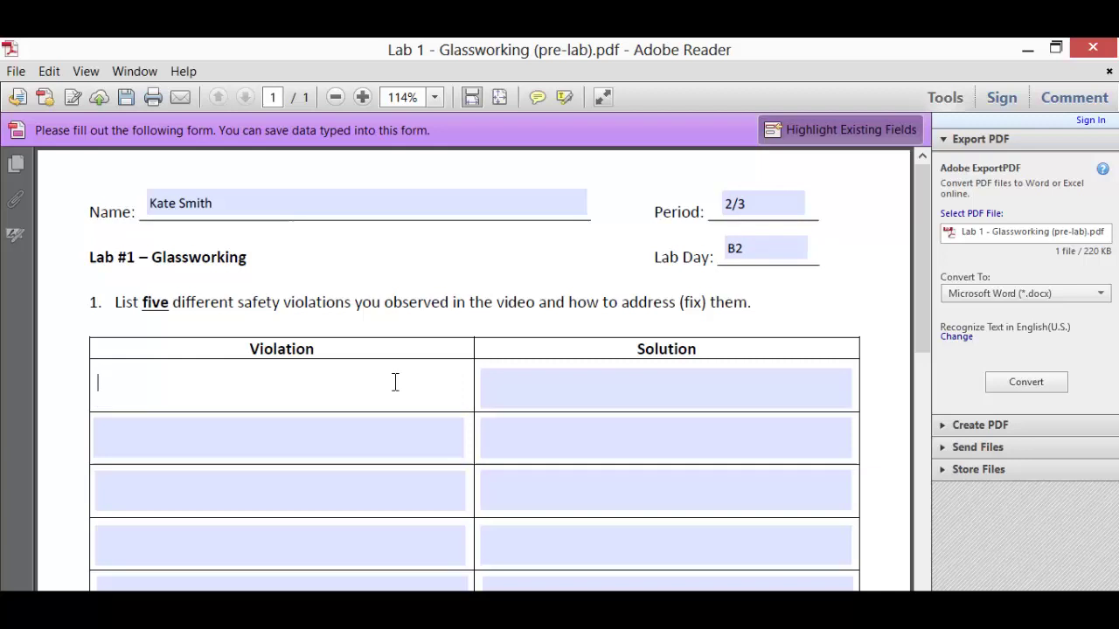
{"action": "type", "text": "Lighting your la"}
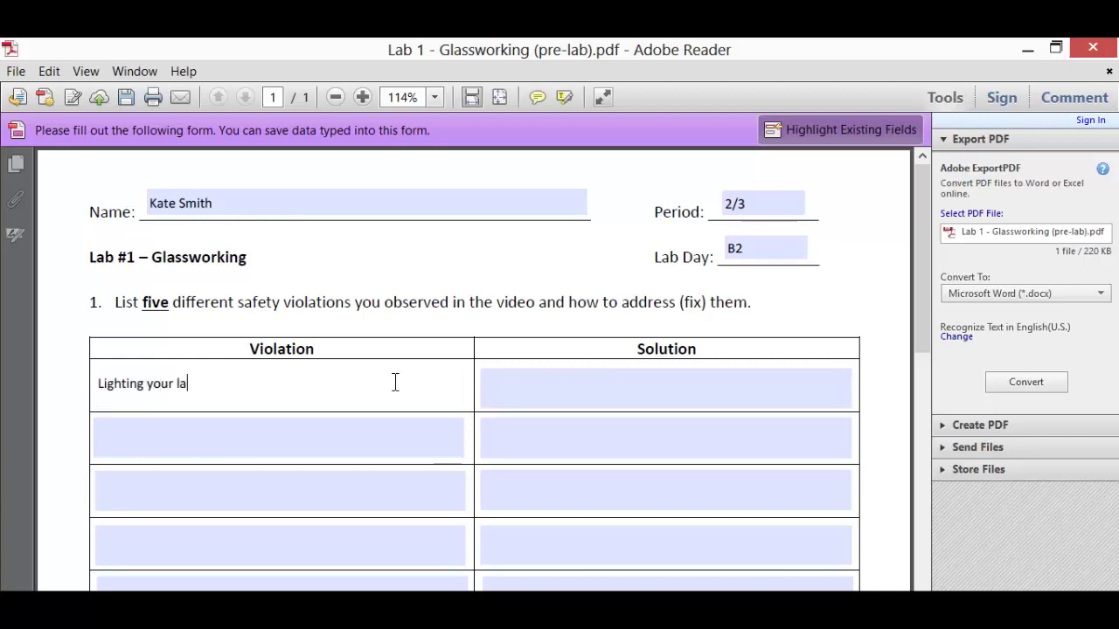
{"action": "type", "text": "b partner on fire."}
{"action": "key", "text": "Tab"}
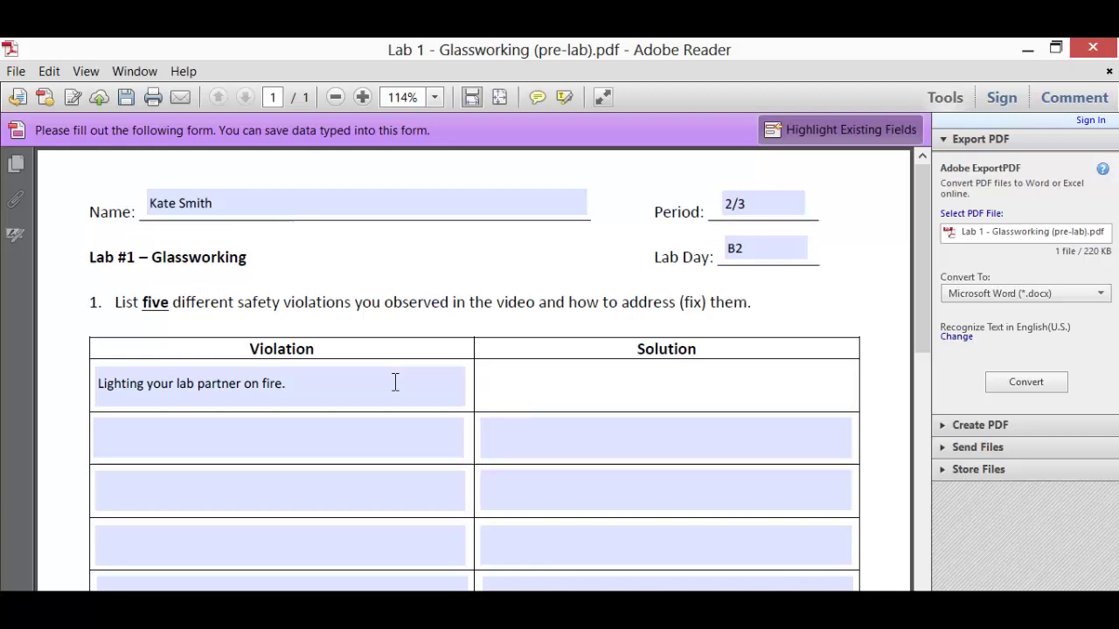
{"action": "type", "text": "Don't do t"}
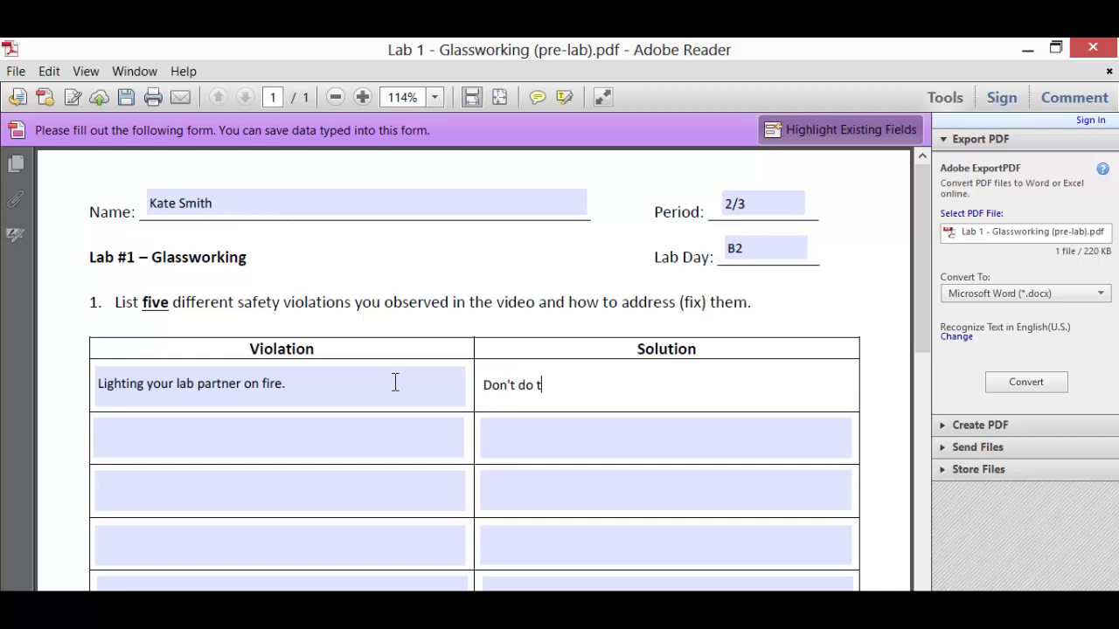
{"action": "type", "text": "hat. BE nice to your lab partner"}
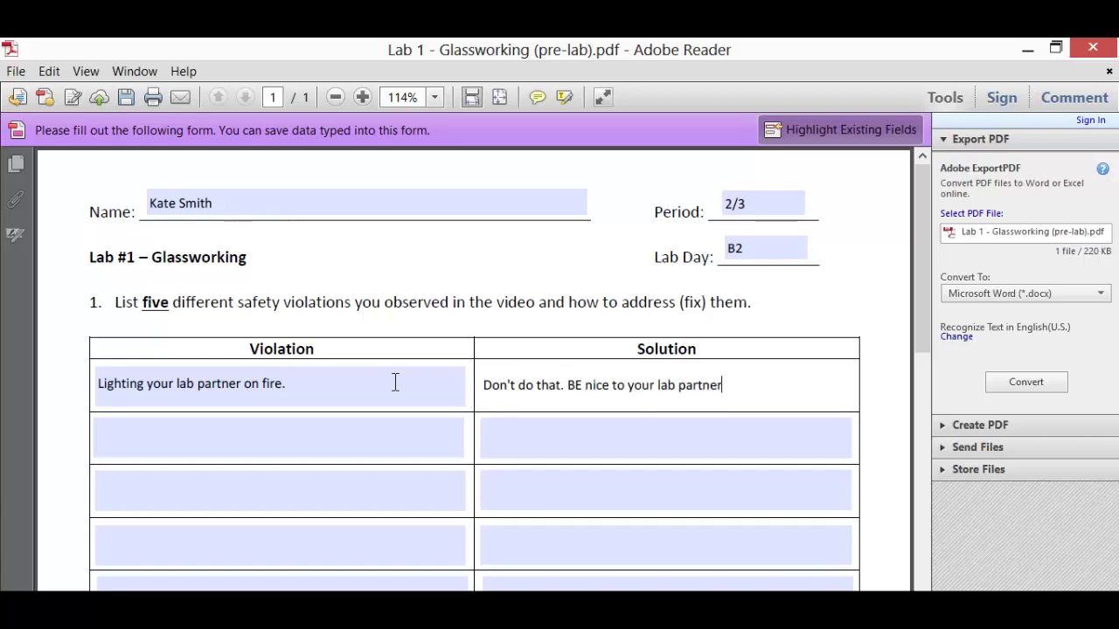
{"action": "type", "text": "."}
{"action": "scroll", "coordinate": [465, 334], "scroll_direction": "down", "scroll_amount": 3}
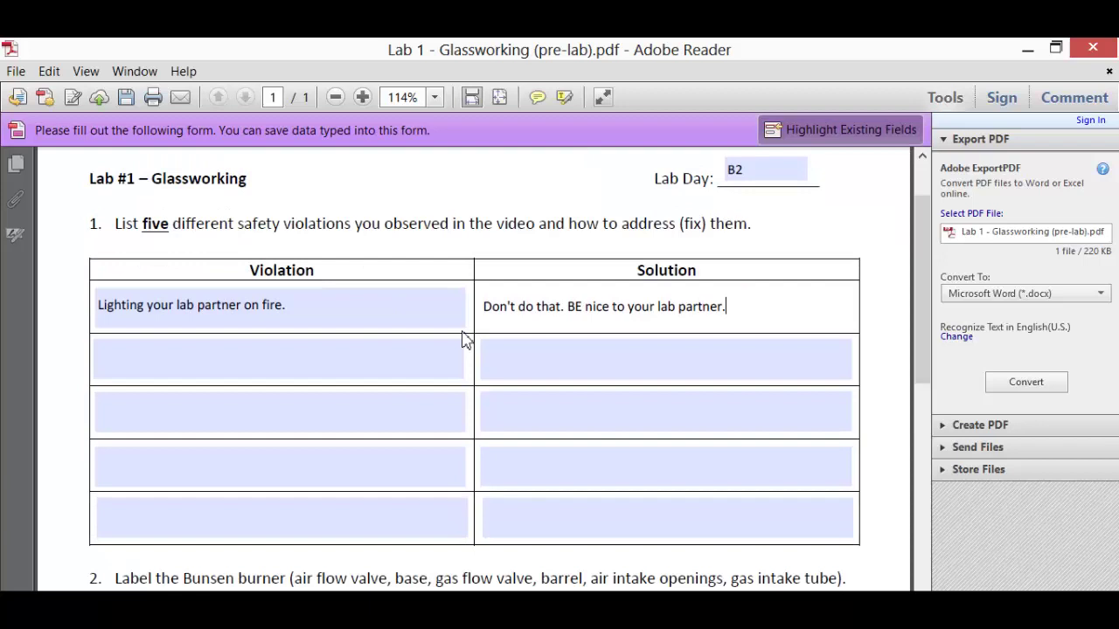
{"action": "left_click", "coordinate": [573, 360]}
{"action": "scroll", "coordinate": [573, 362], "scroll_direction": "down", "scroll_amount": 4}
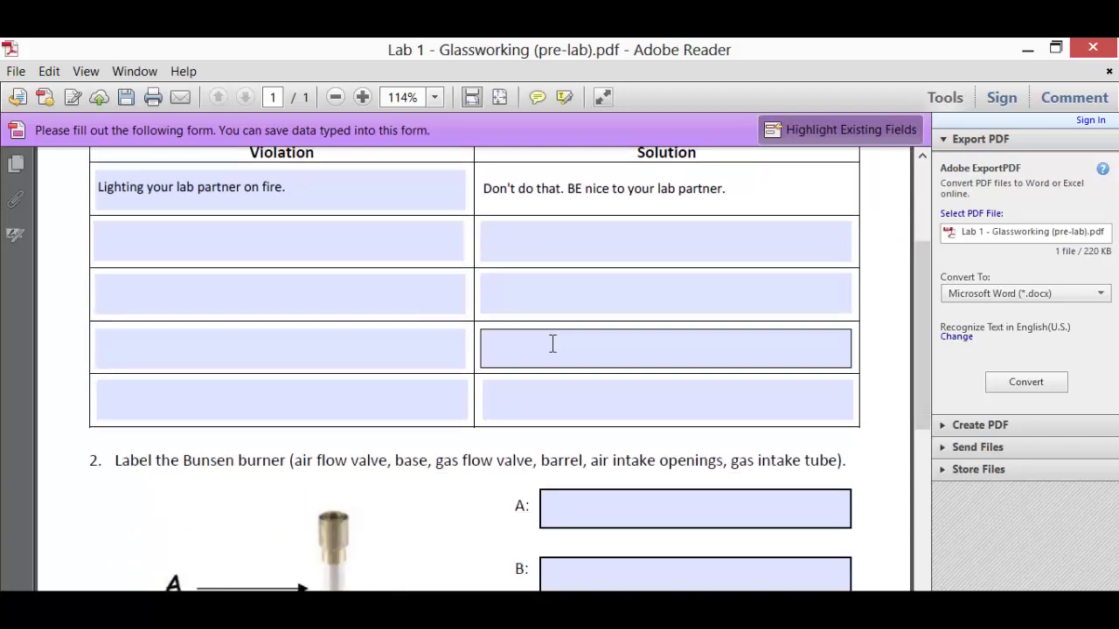
{"action": "scroll", "coordinate": [610, 399], "scroll_direction": "down", "scroll_amount": 14}
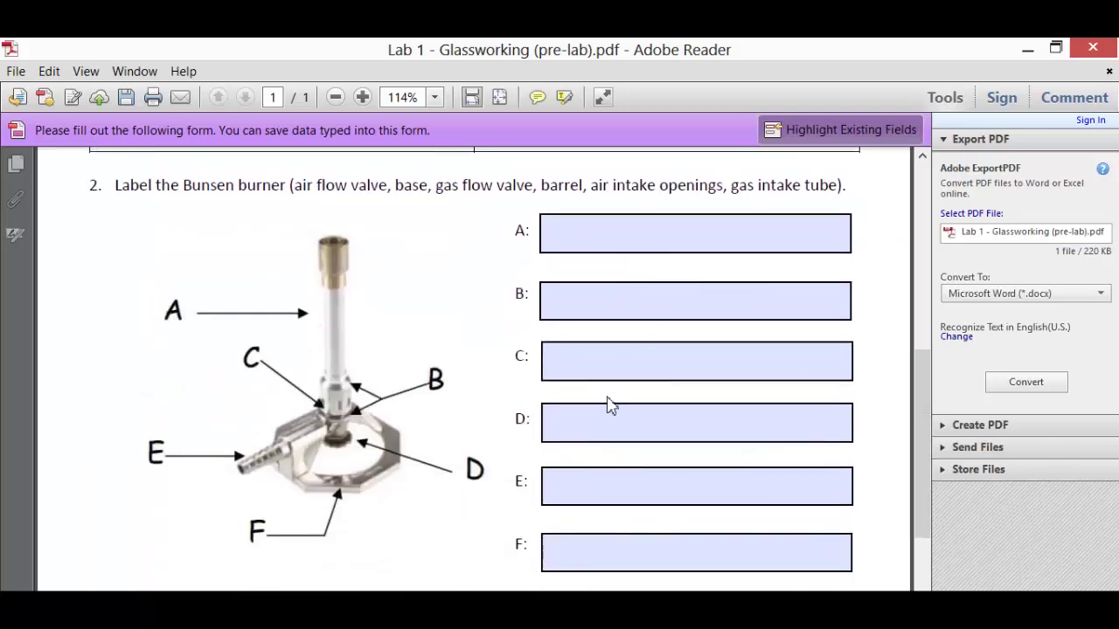
{"action": "scroll", "coordinate": [610, 405], "scroll_direction": "up", "scroll_amount": 15}
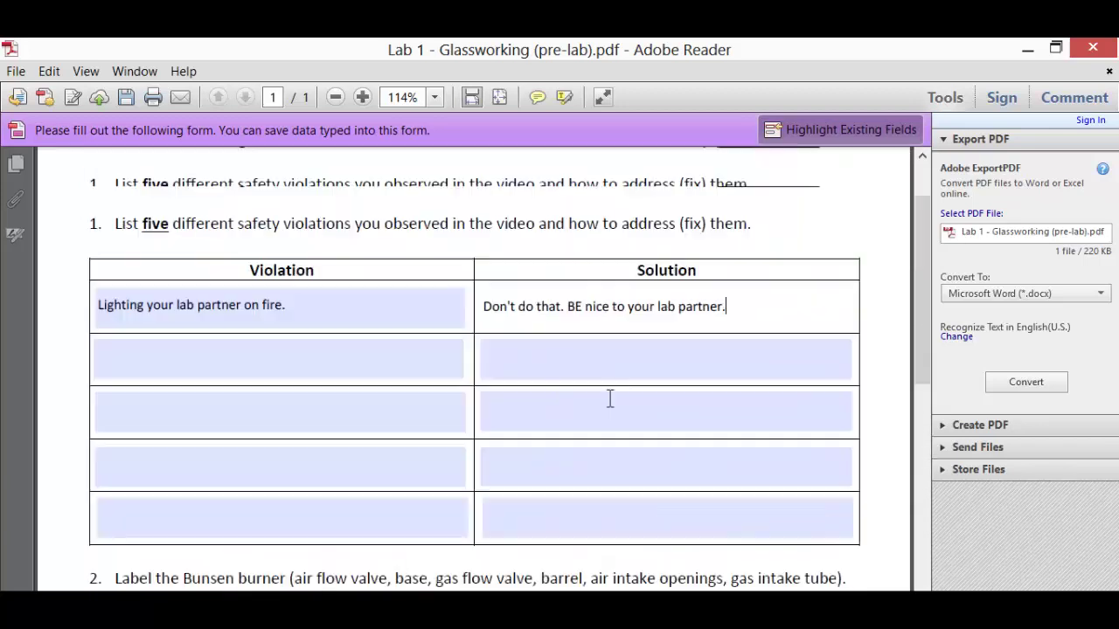
{"action": "scroll", "coordinate": [610, 400], "scroll_direction": "up", "scroll_amount": 1}
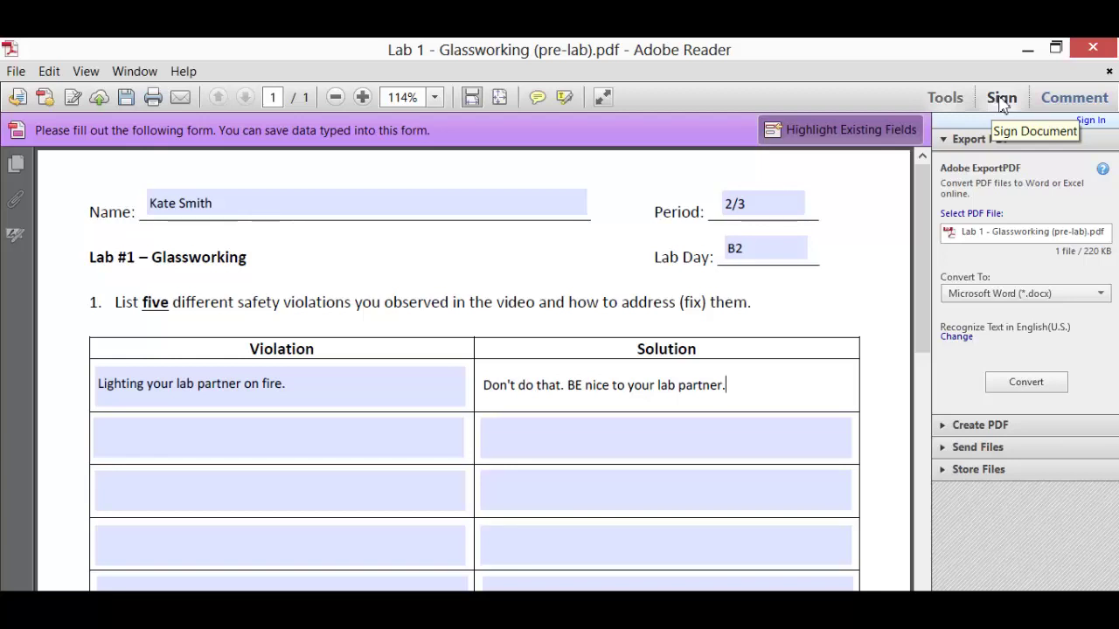
- Place a signature from Fill & Sign on the Name line beside the typed name
{"action": "left_click", "coordinate": [1001, 99]}
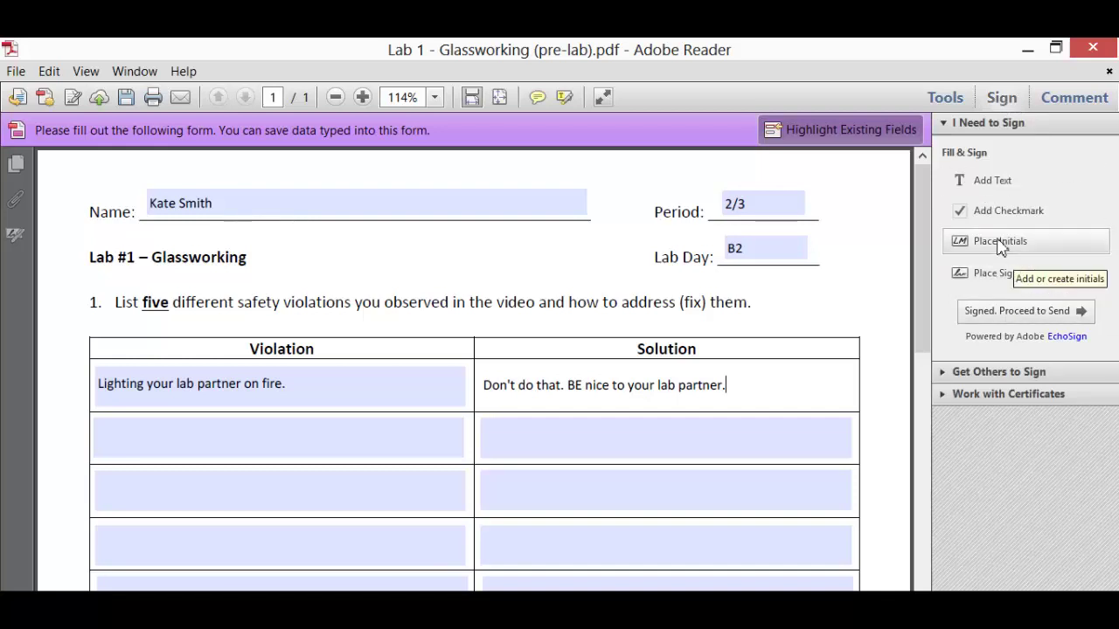
{"action": "left_click", "coordinate": [995, 276]}
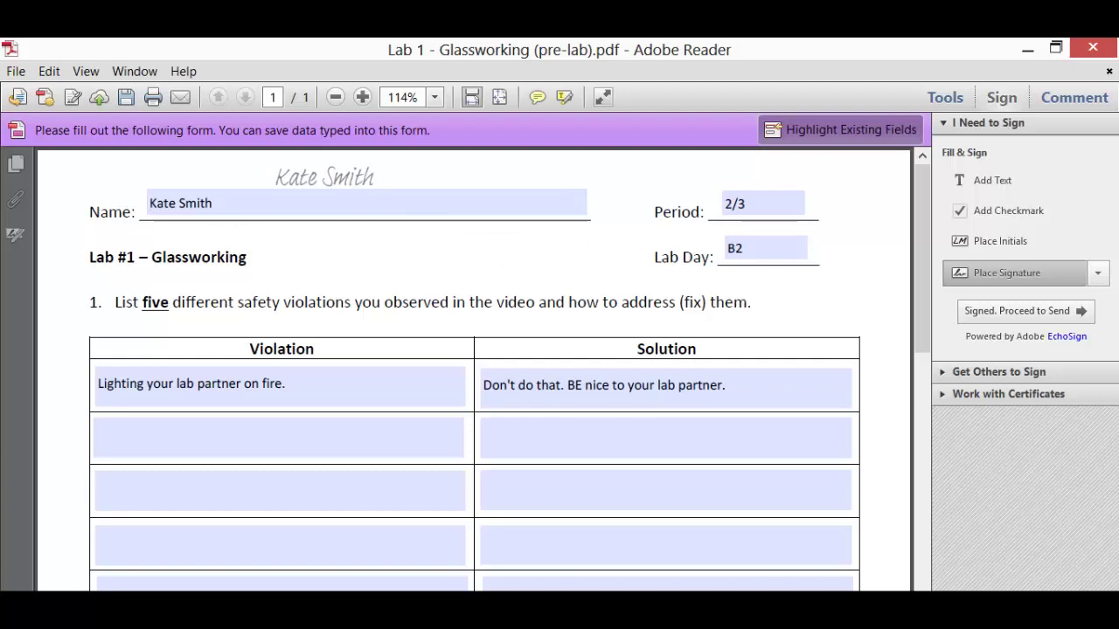
{"action": "left_click", "coordinate": [297, 216]}
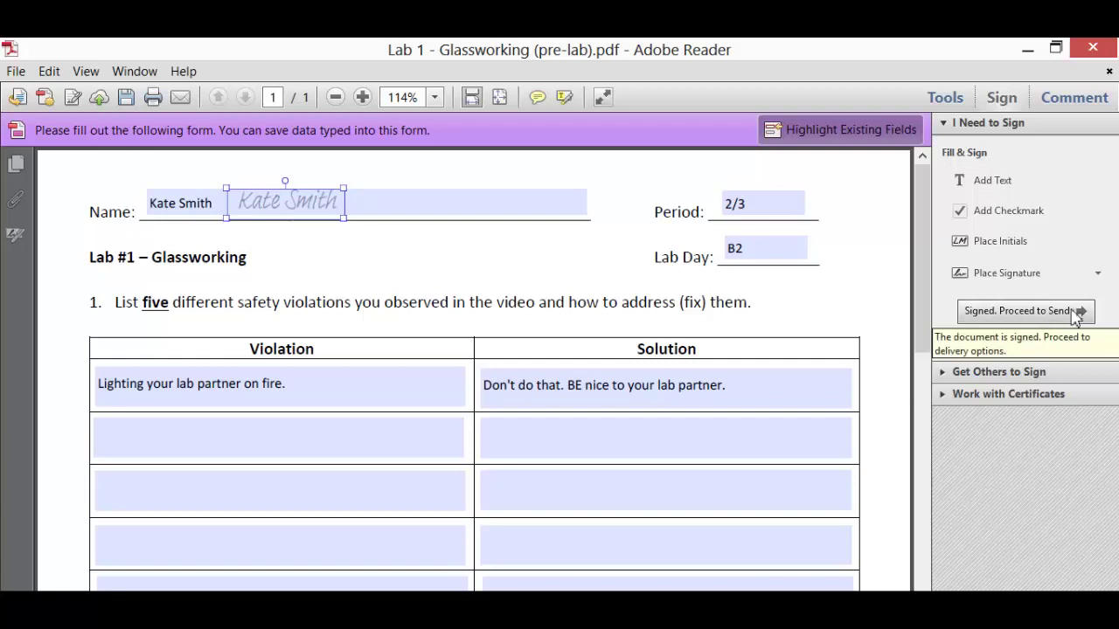
- Proceed from the signed state and choose Save a Copy to bring up Save As
{"action": "left_click", "coordinate": [1075, 315]}
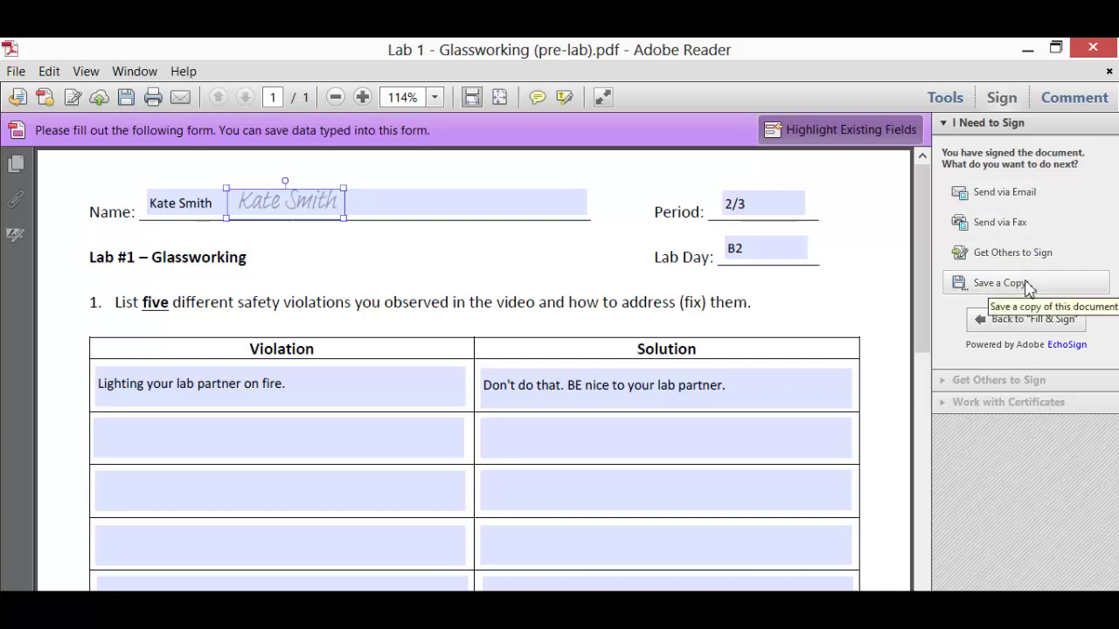
{"action": "left_click", "coordinate": [999, 283]}
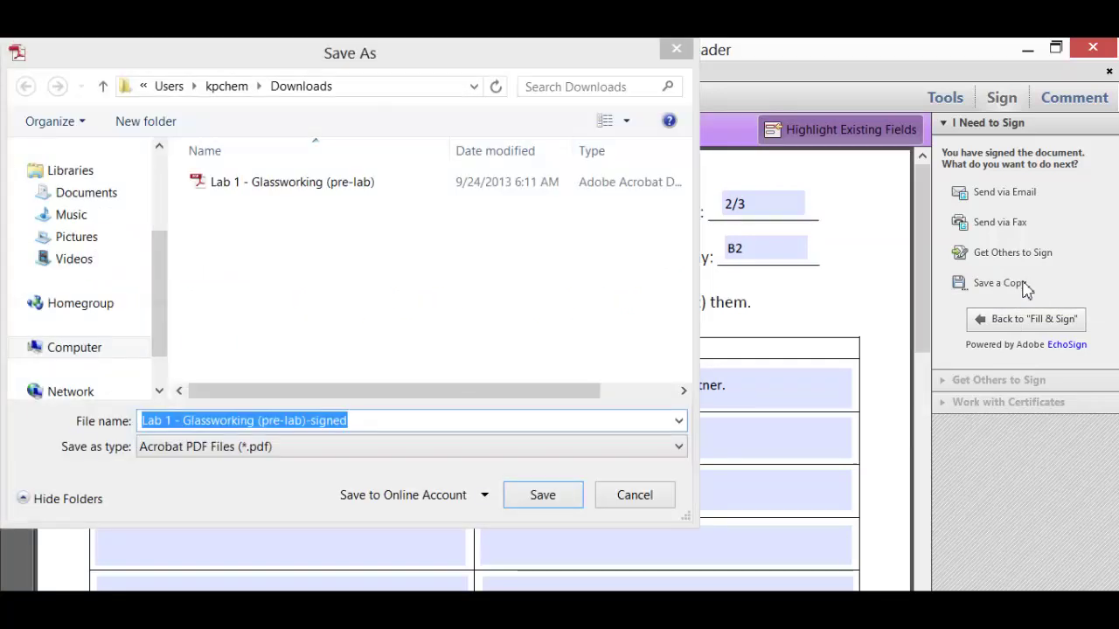
{"action": "left_click_drag", "start_coordinate": [162, 295], "coordinate": [183, 201]}
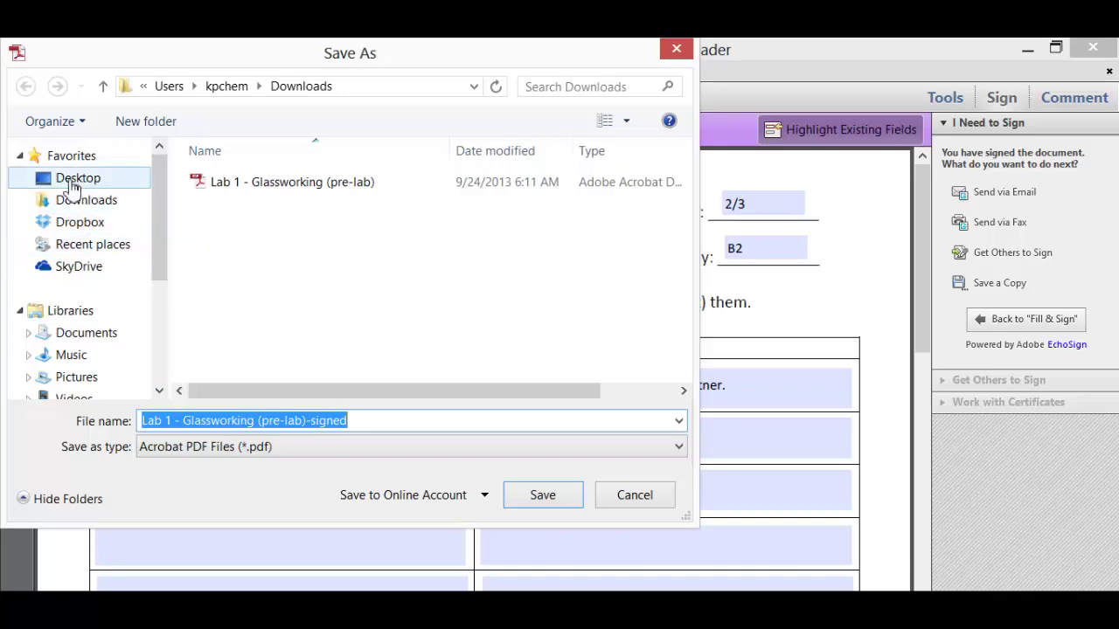
- Target the student's Dropbox folder and rename the copy 'Lab 1 - [student name] - COMPLETE'
{"action": "left_click", "coordinate": [102, 225]}
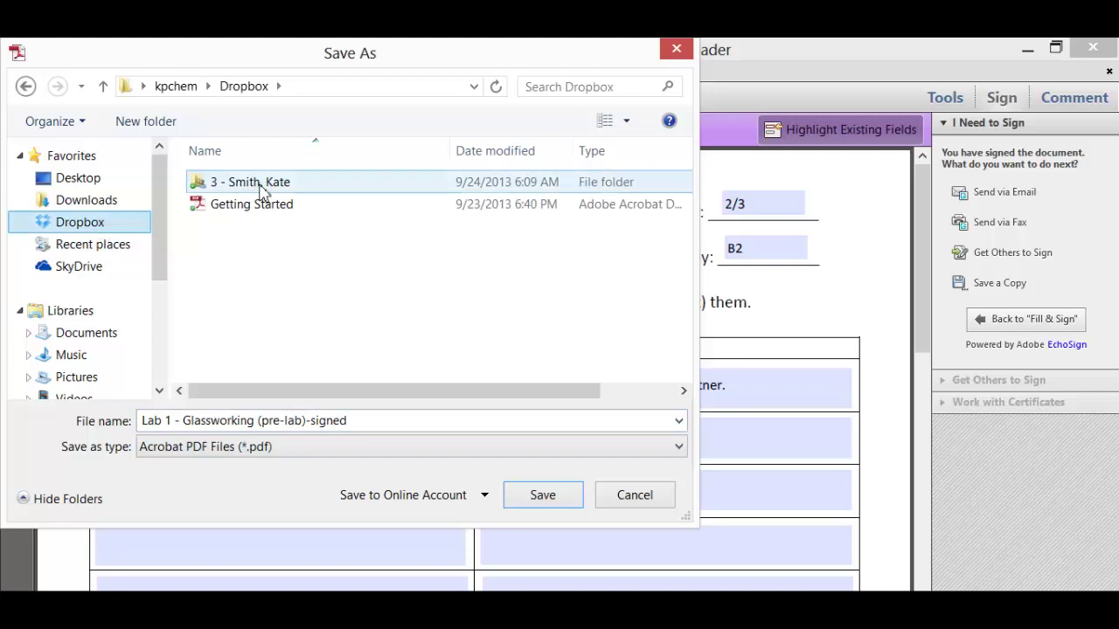
{"action": "double_click", "coordinate": [263, 185]}
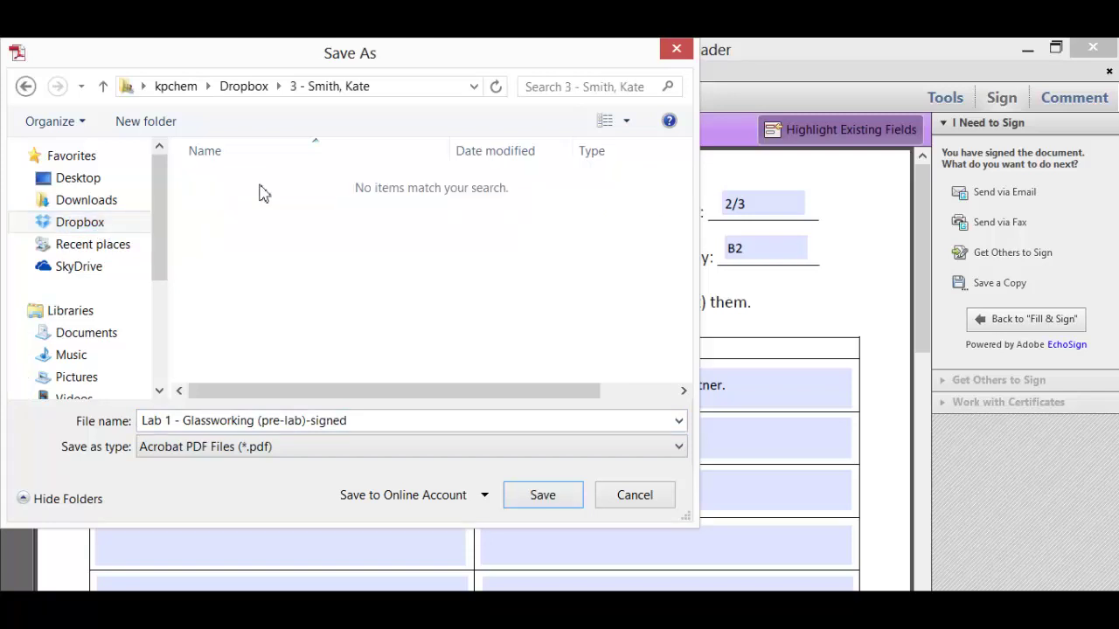
{"action": "left_click", "coordinate": [385, 428]}
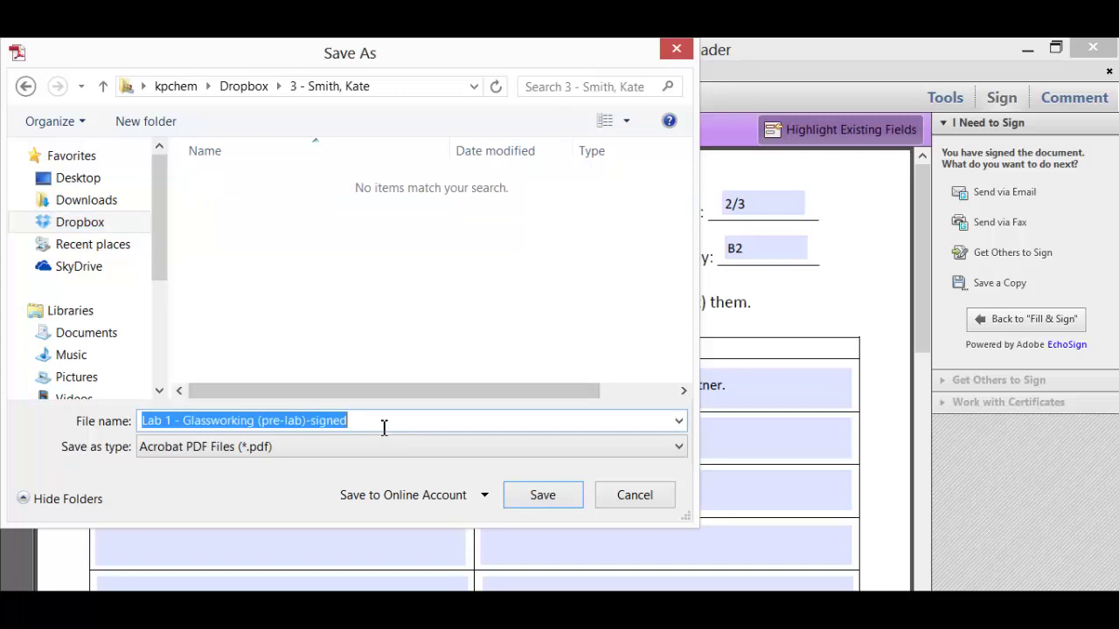
{"action": "left_click", "coordinate": [398, 426]}
{"action": "left_click_drag", "start_coordinate": [362, 432], "coordinate": [181, 437]}
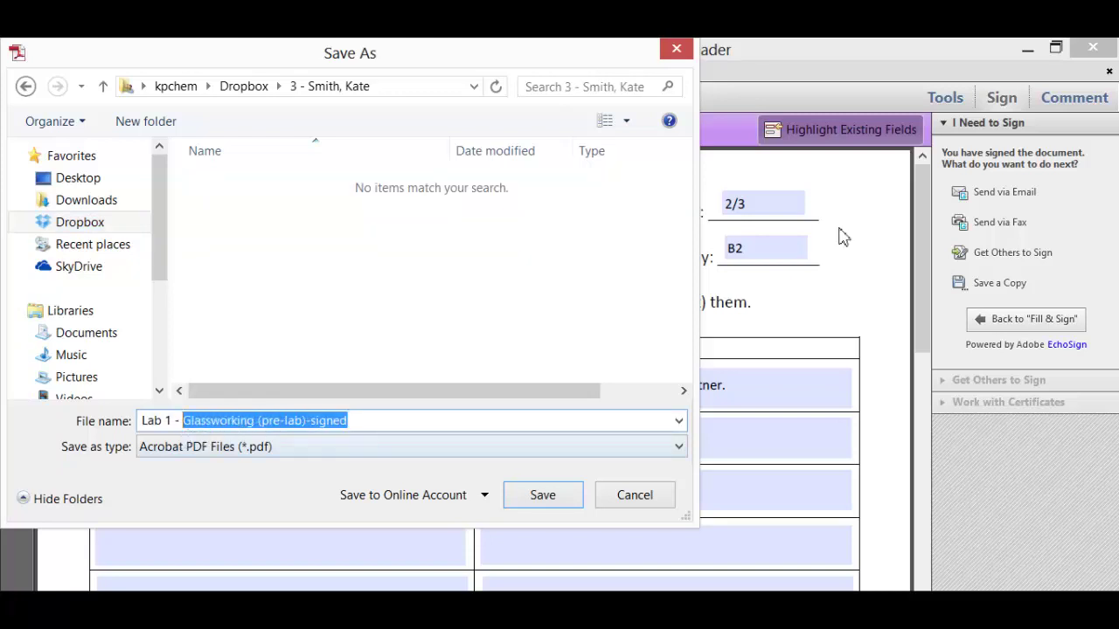
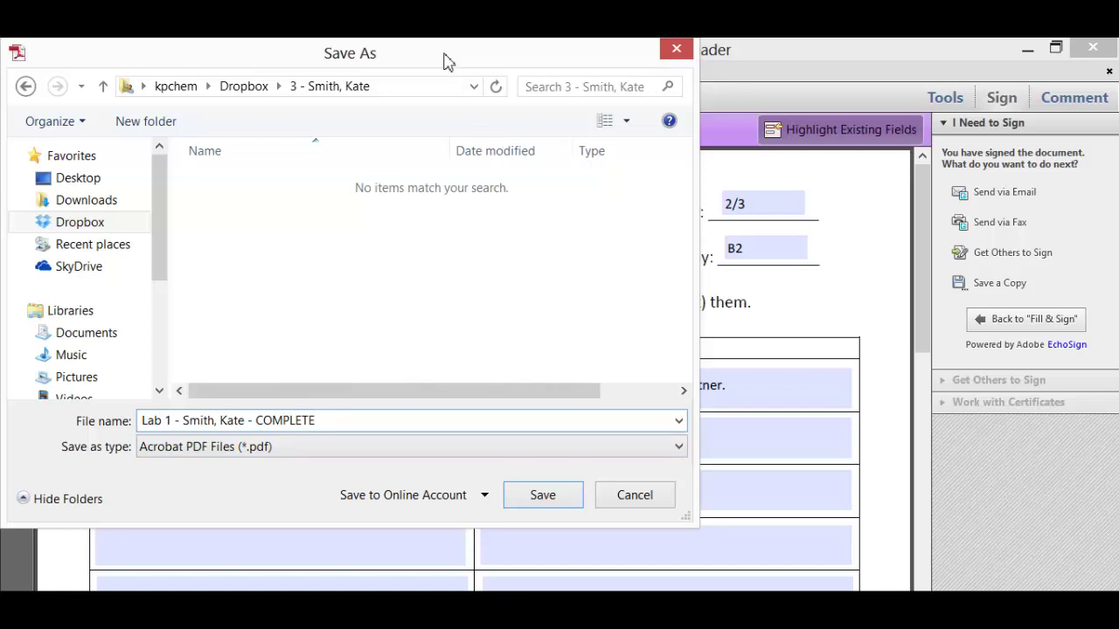
{"action": "left_click_drag", "start_coordinate": [445, 56], "coordinate": [404, 55]}
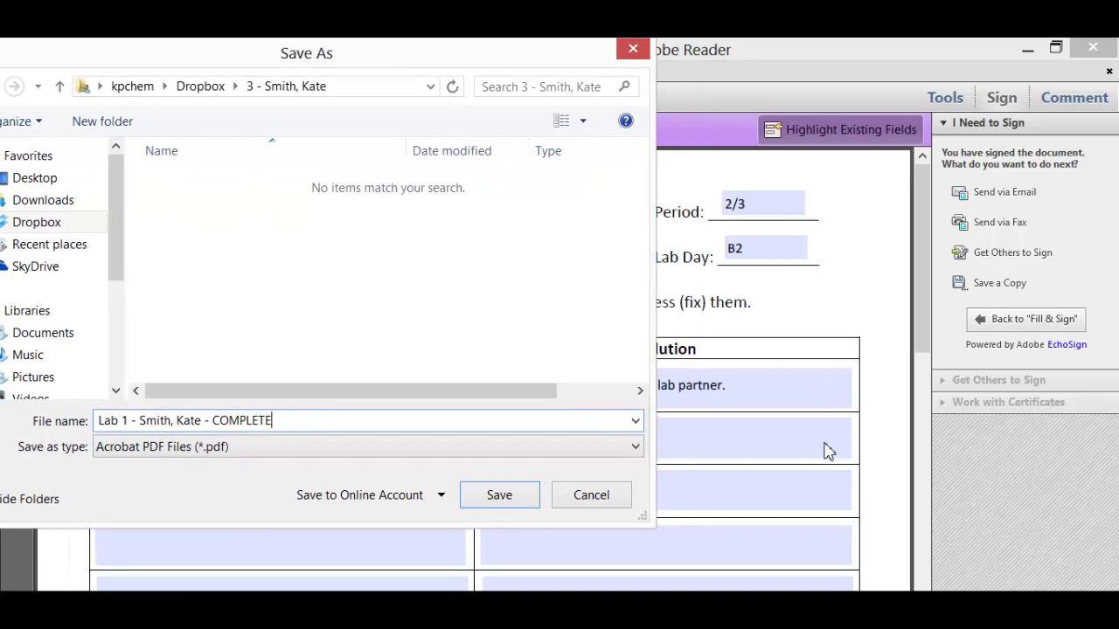
- Save the signed copy and scroll through the saved PDF to check it
{"action": "left_click", "coordinate": [516, 497]}
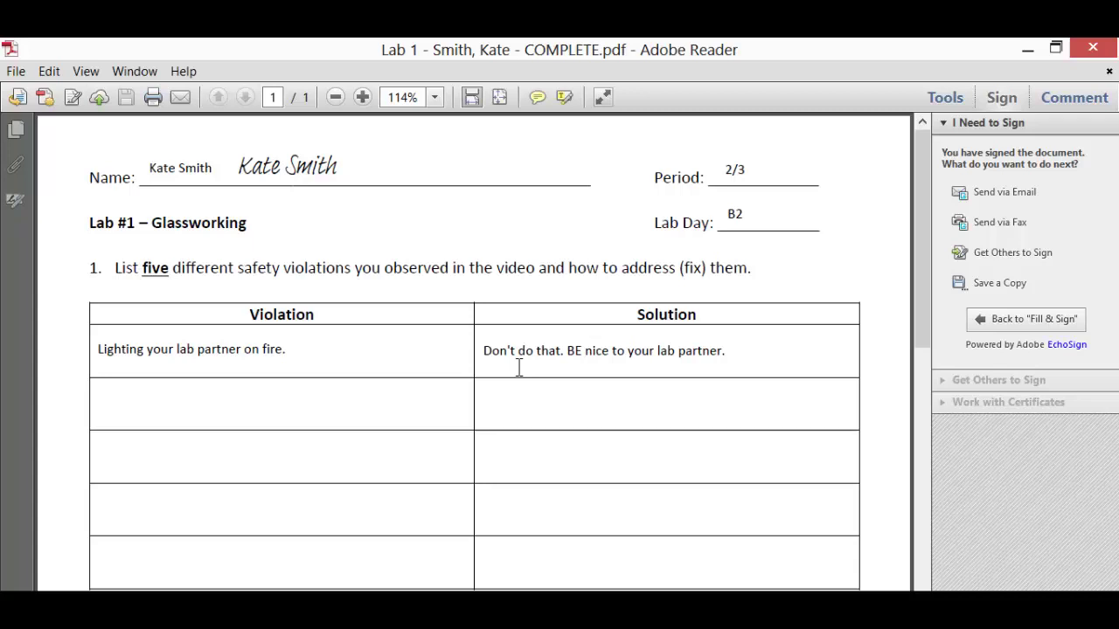
{"action": "scroll", "coordinate": [545, 377], "scroll_direction": "down", "scroll_amount": 5}
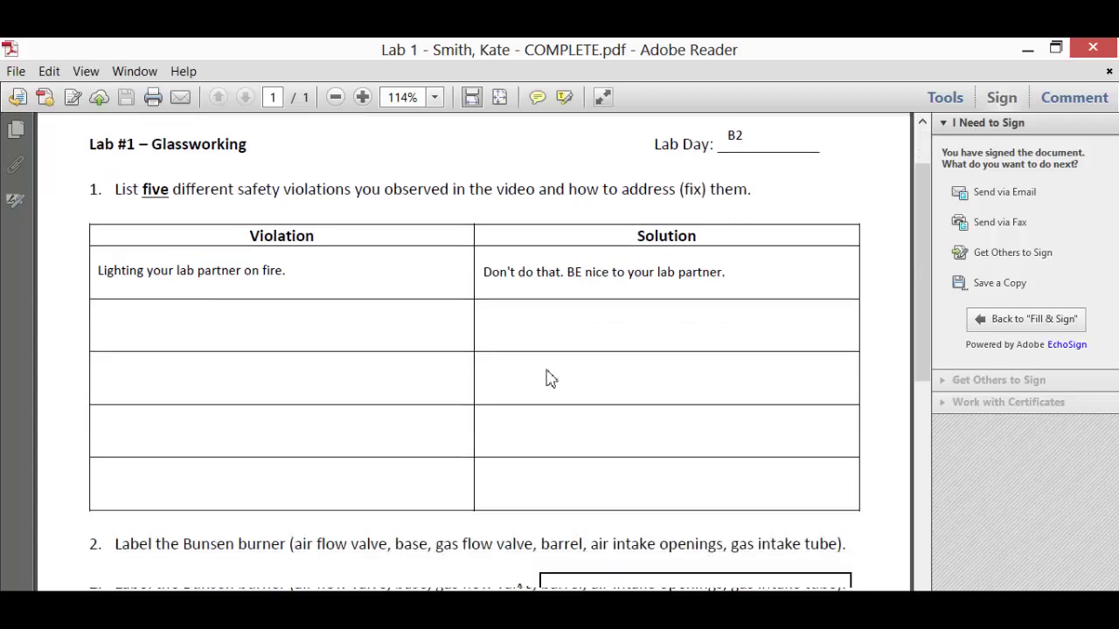
{"action": "scroll", "coordinate": [547, 374], "scroll_direction": "up", "scroll_amount": 5}
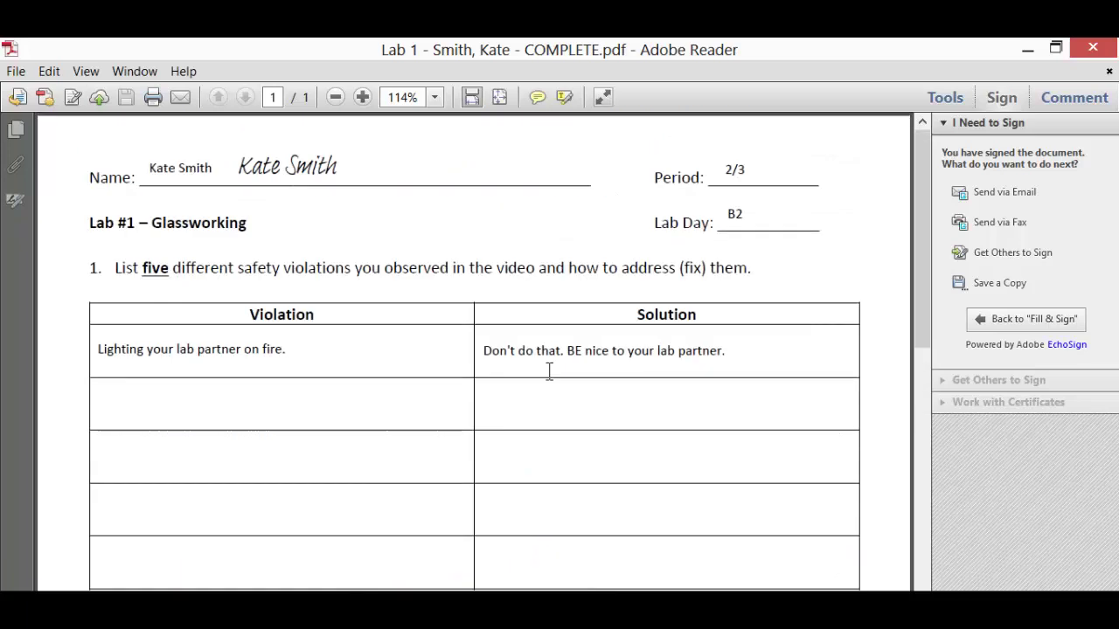